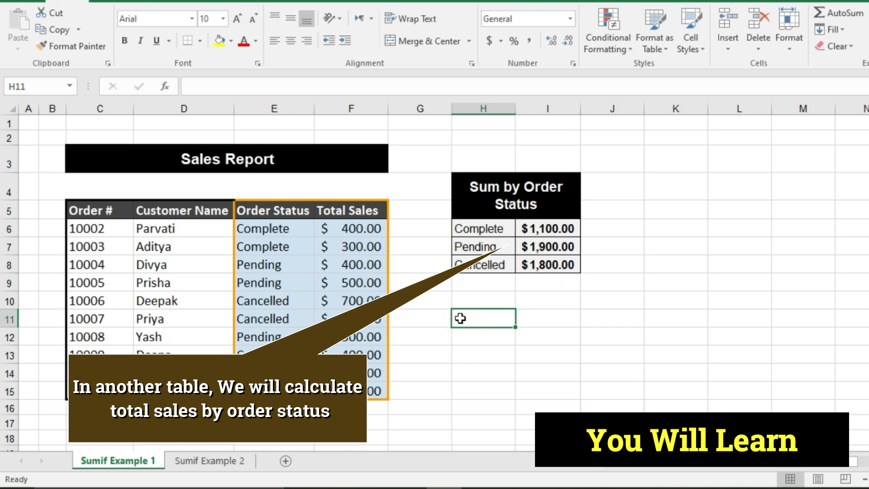
Review the Sumif Example 2 sheet, examining the Total Sales column and the table that sums sales above a specified amount
left_click(221, 464)
left_click(473, 277)
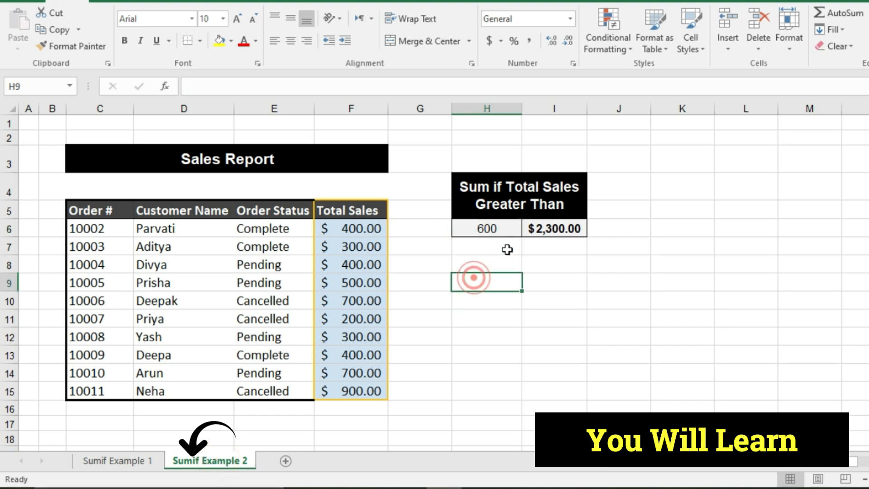
left_click_drag(364, 212, 377, 392)
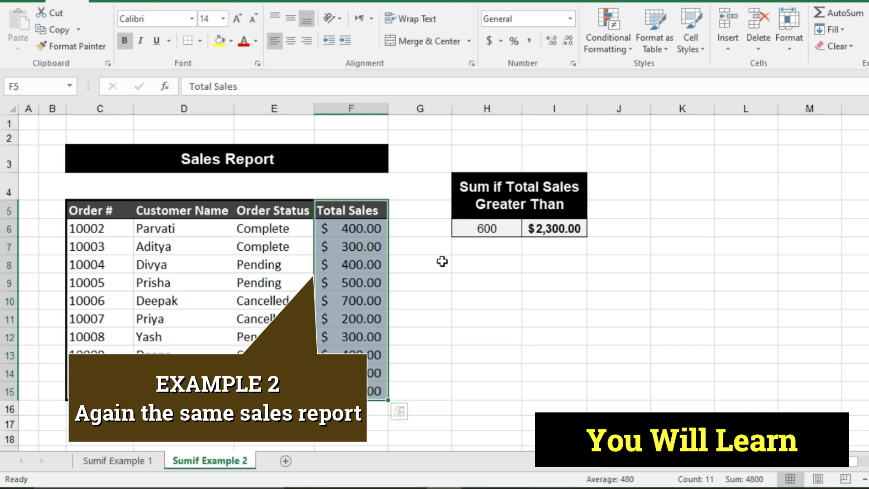
left_click_drag(489, 199, 491, 228)
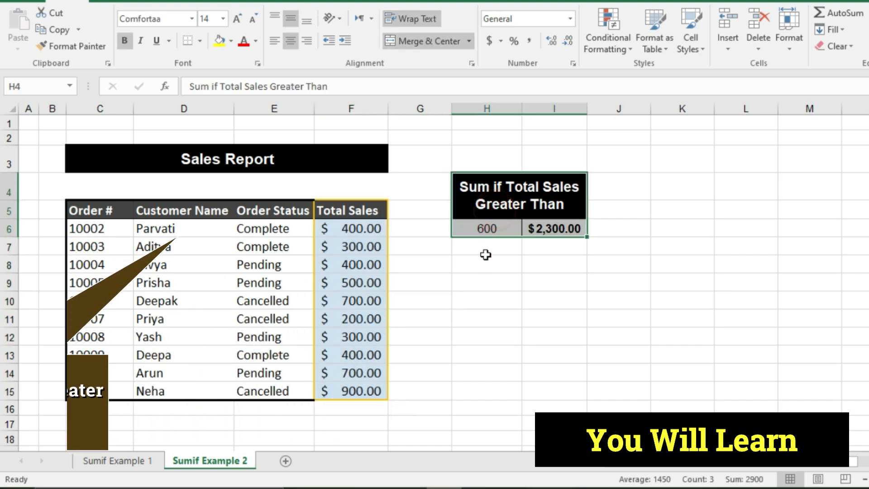
left_click(485, 254)
left_click(485, 227)
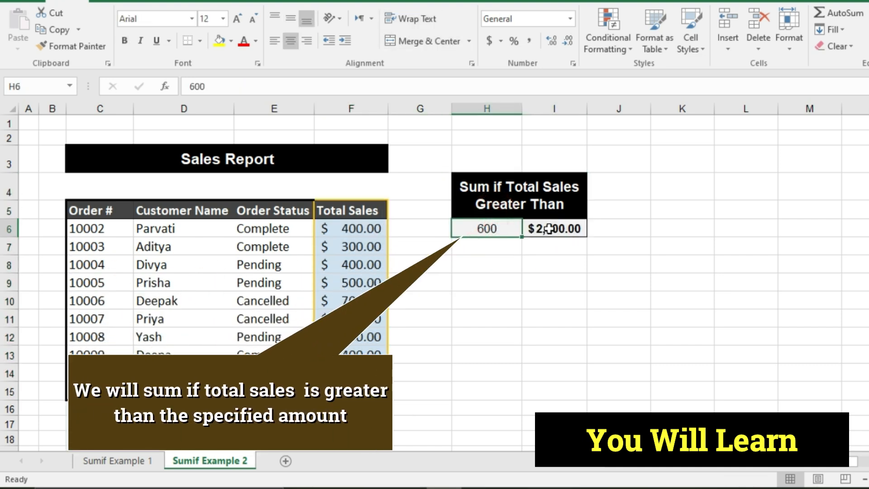
key("Return")
left_click(457, 303)
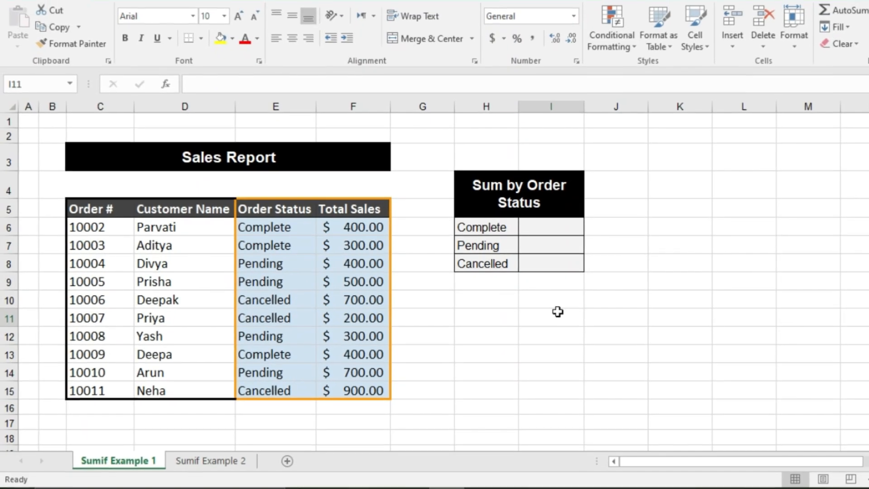
Examine the Order Status and Total Sales columns and the status labels in the Sum by Order Status table on Sumif Example 1
left_click(510, 314)
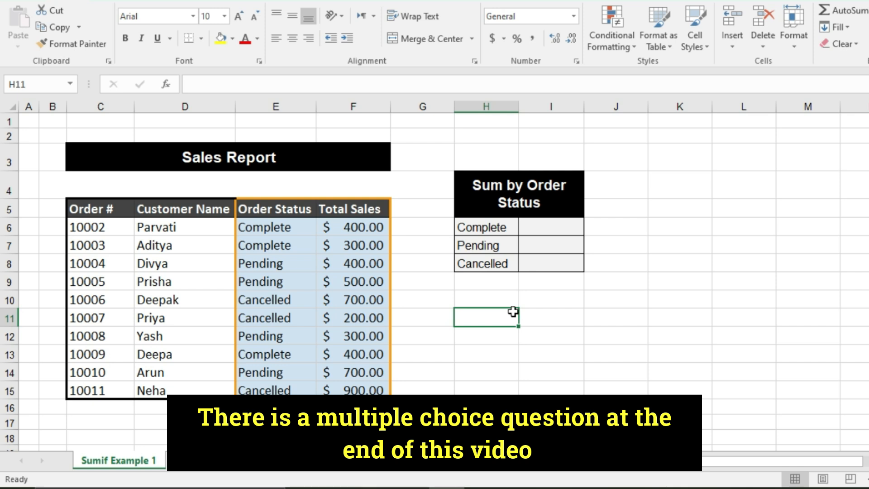
left_click_drag(365, 211, 300, 385)
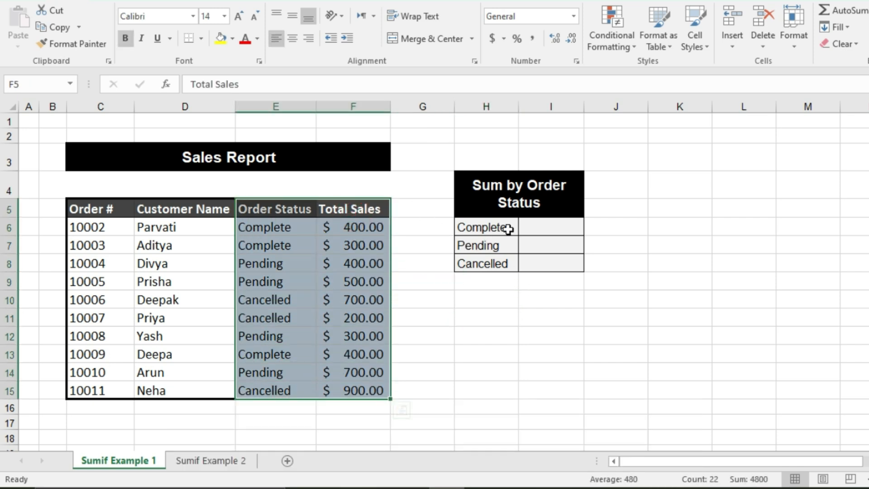
left_click(507, 246)
left_click(500, 263)
Enter =sumif(E5:E15,H6,F5:F15) in cell I6 to total the sales of Complete orders
type("=")
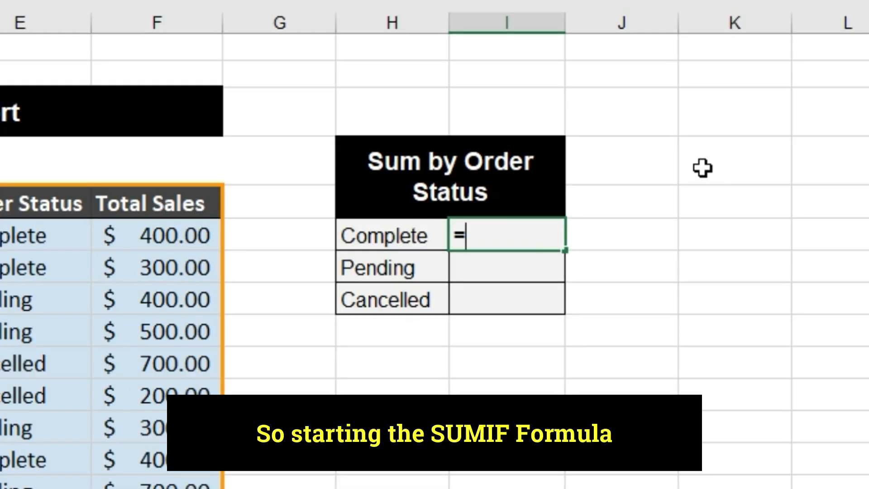
type("sum")
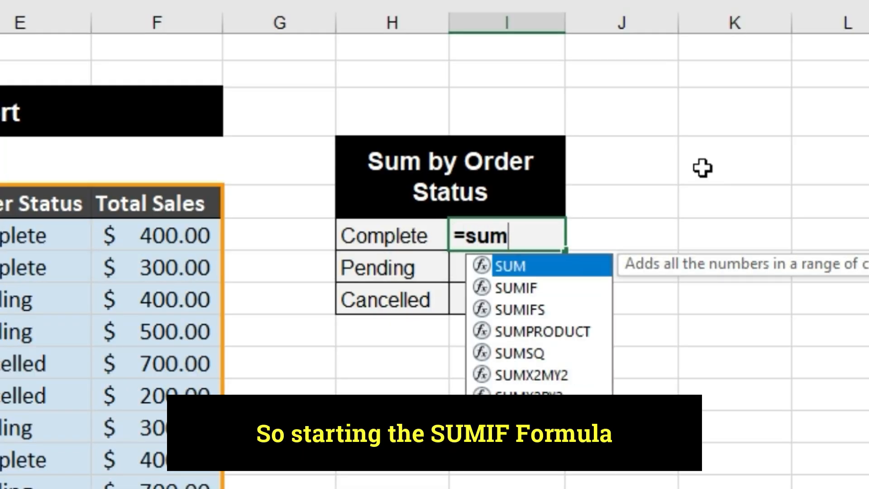
type("if(")
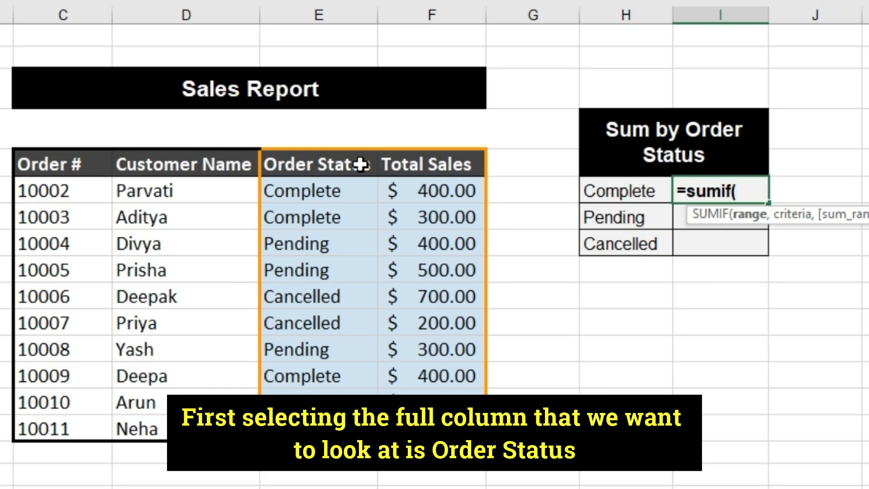
left_click_drag(70, 202, 56, 365)
left_click_drag(349, 298, 344, 455)
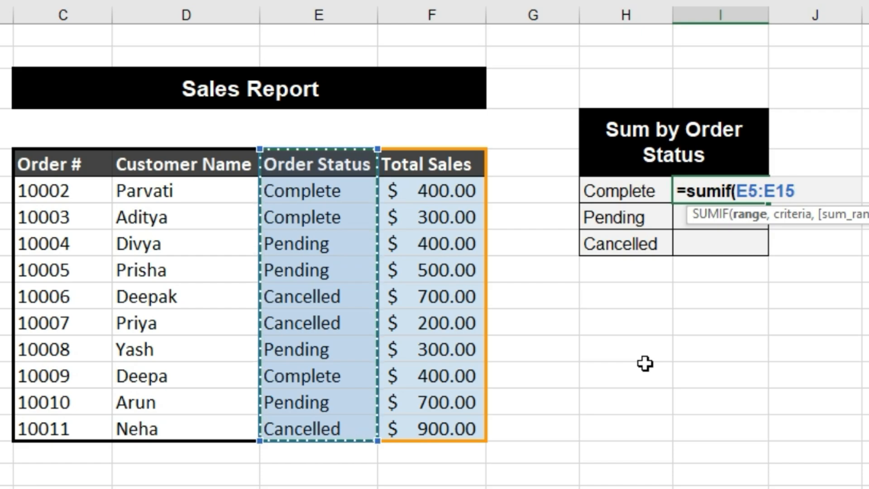
type(",")
left_click(630, 190)
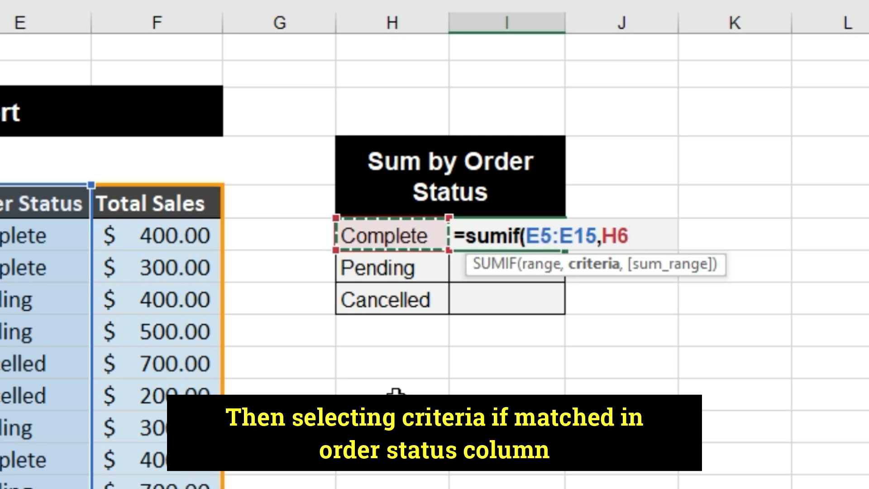
type(",")
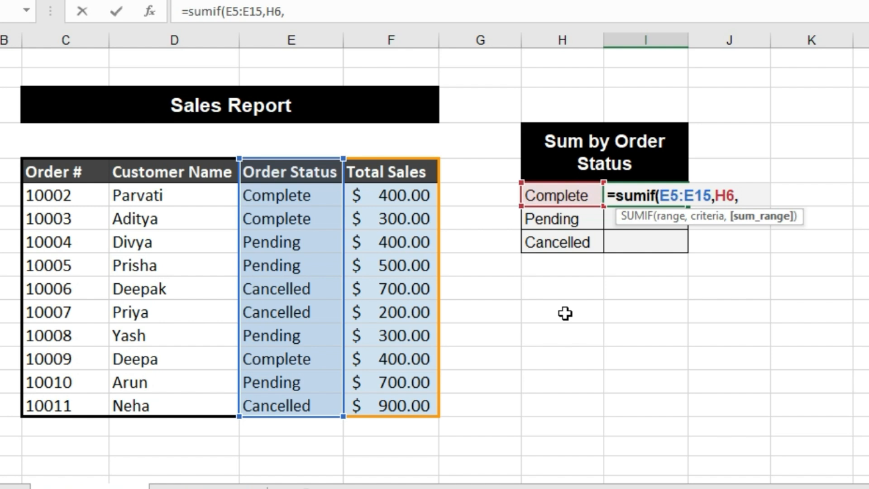
left_click_drag(421, 179, 402, 407)
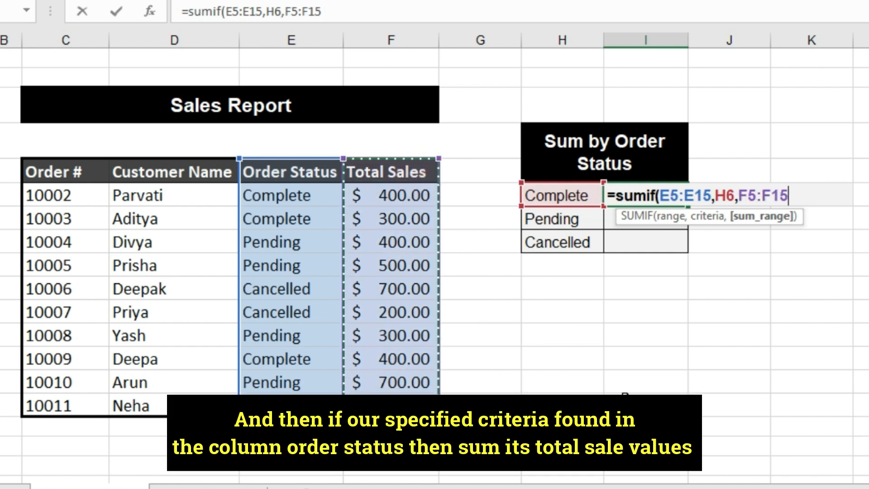
type(")")
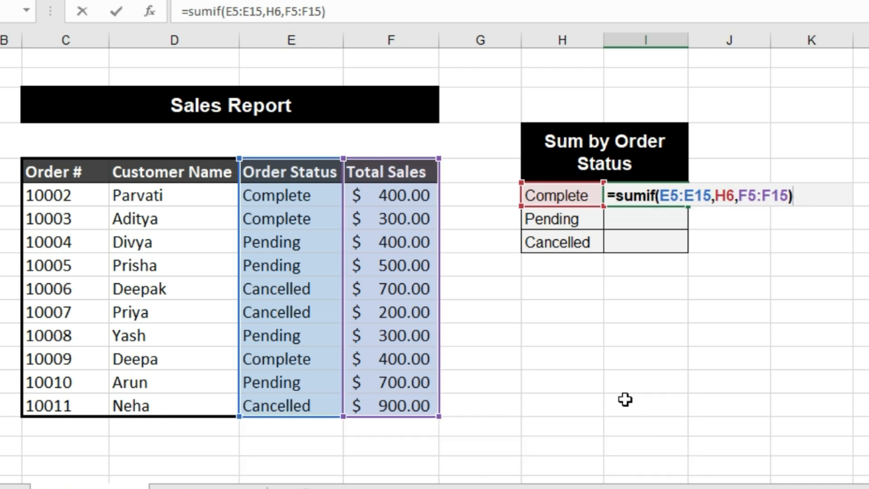
key("Return")
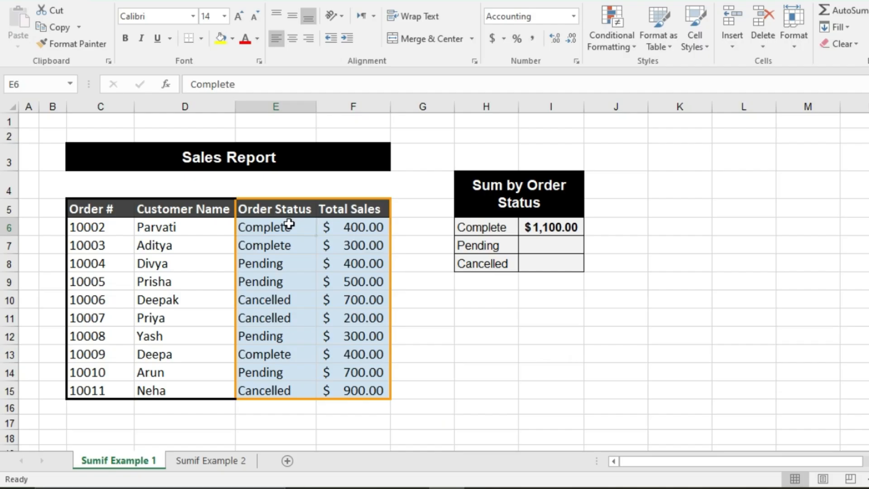
Select the status and sales cells of all Complete orders, E6:F7 and E13:F13, to check their sum
left_click_drag(306, 190, 354, 218)
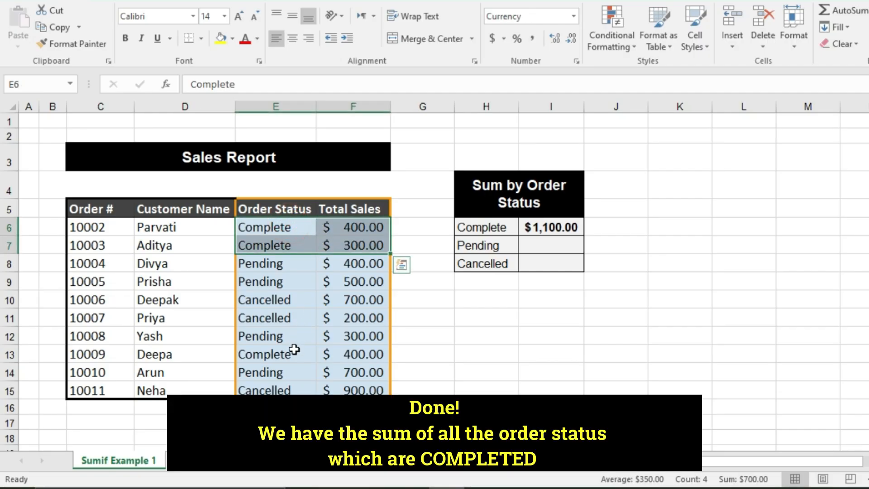
left_click_drag(294, 349, 328, 354)
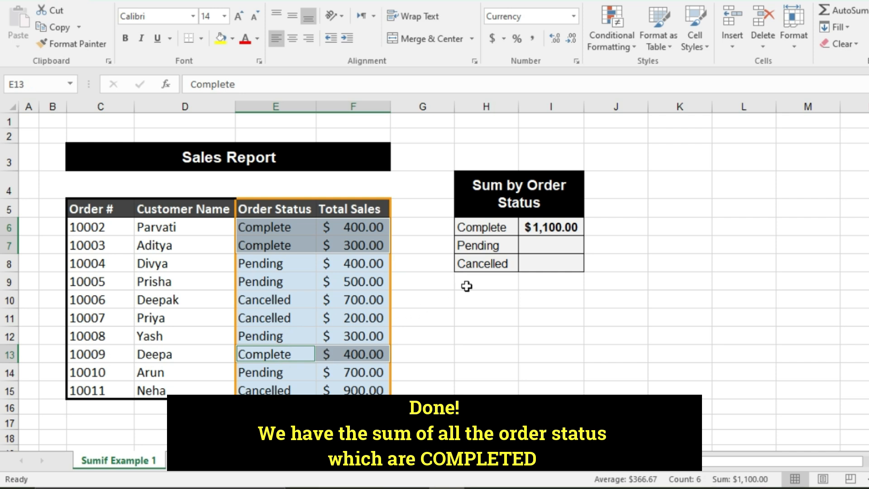
Enter =sumif(E5:E15,H7,F5:F15) in cell I7 to total the sales of Pending orders
left_click(494, 246)
left_click(534, 247)
type("=sumif(")
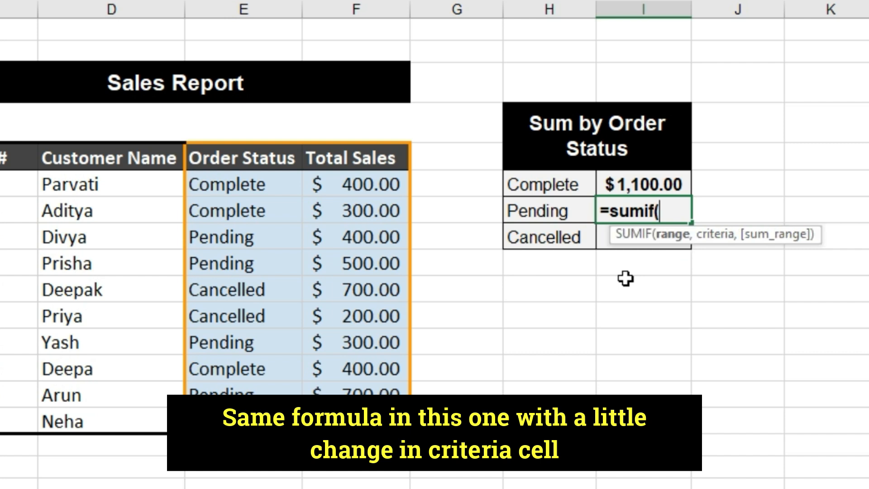
left_click_drag(287, 159, 275, 421)
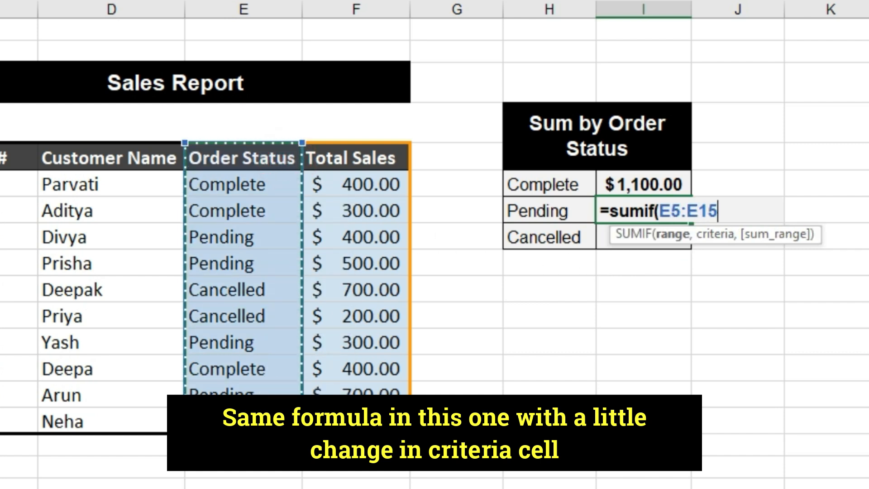
type(",")
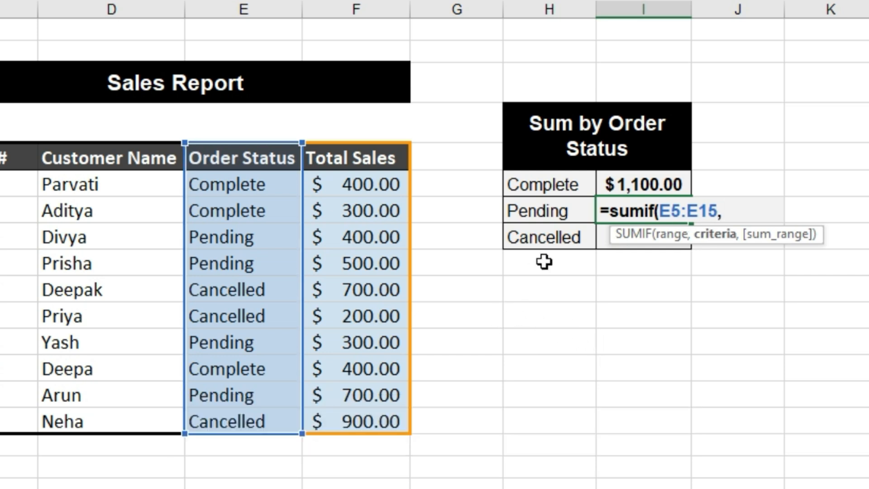
left_click(547, 211)
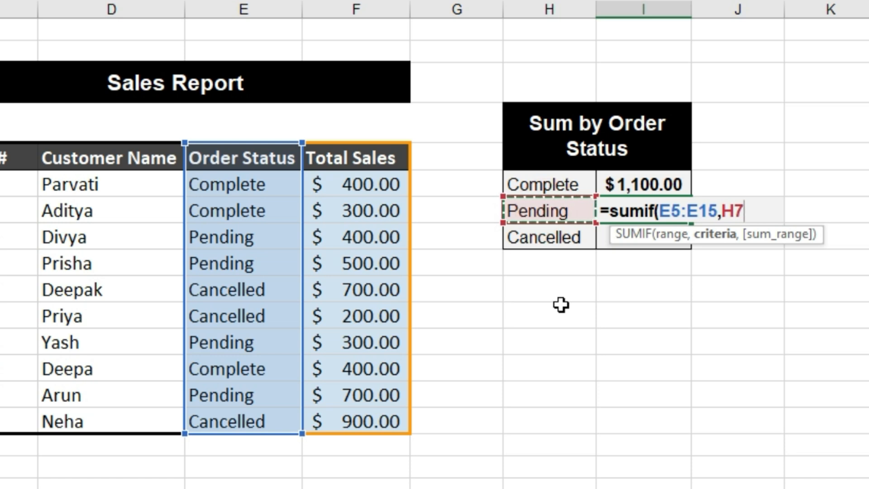
type(",")
left_click_drag(380, 156, 368, 419)
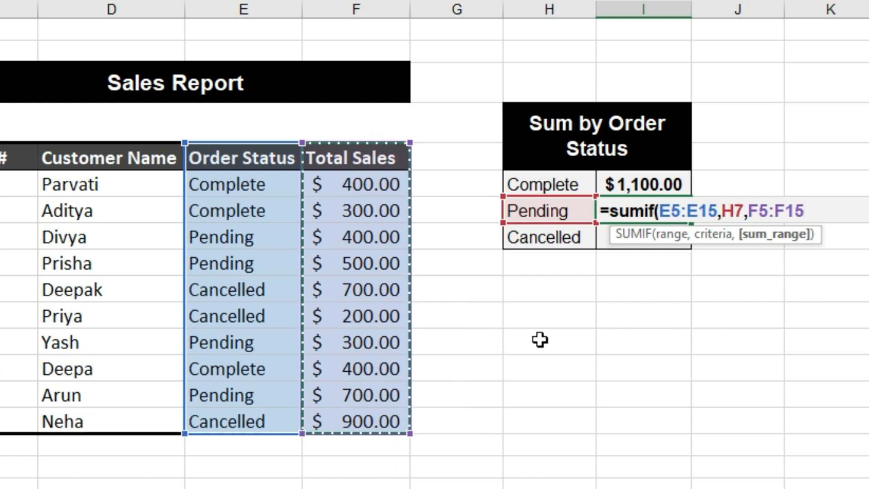
type(")")
key("Return")
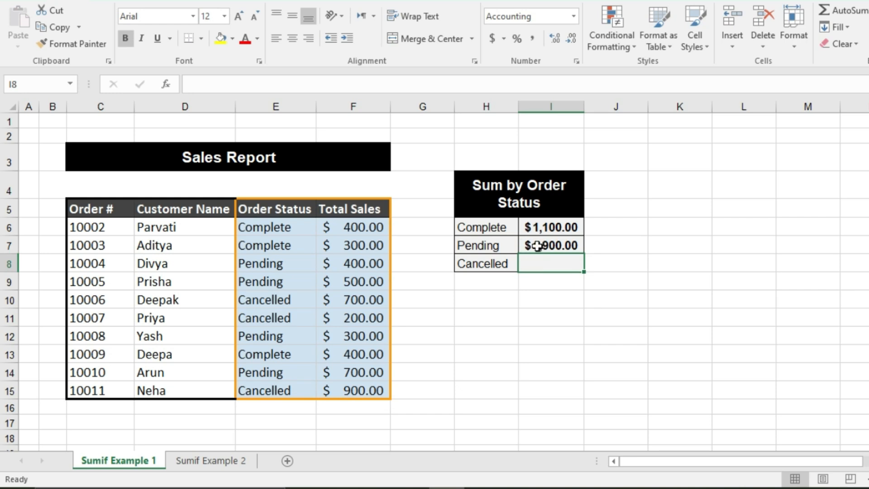
Select the status and sales cells of all Pending orders, E8:F9, E12:F12 and E14:F14, to check their sum
left_click_drag(303, 262, 338, 282)
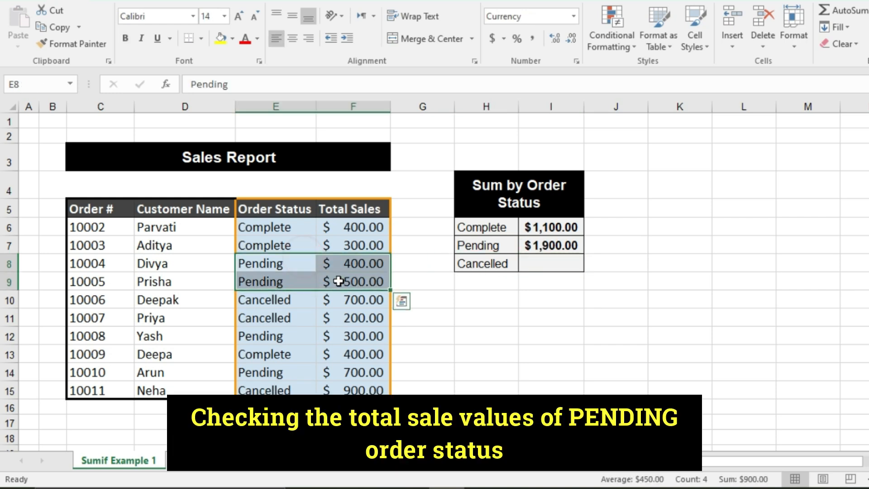
left_click_drag(300, 334, 344, 336)
left_click_drag(300, 369, 347, 373)
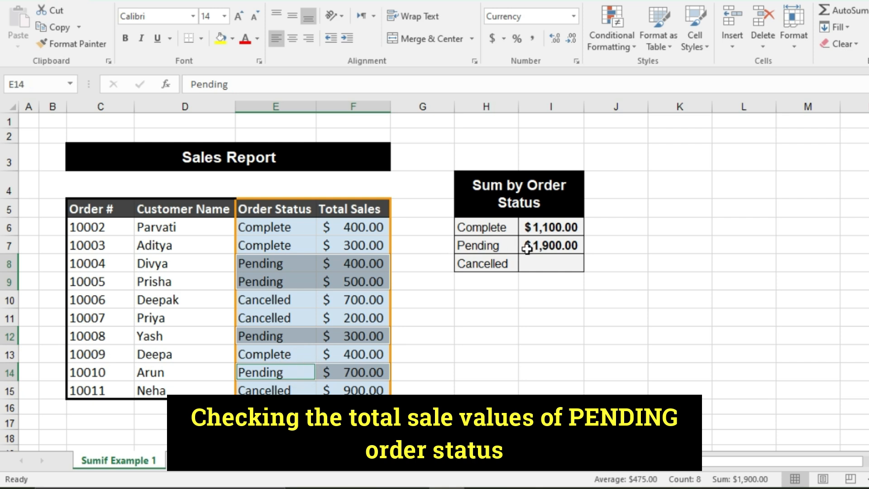
Enter =sumif(E5:E15,H8,F5:F15) in cell I8 to total the sales of Cancelled orders
left_click(500, 263)
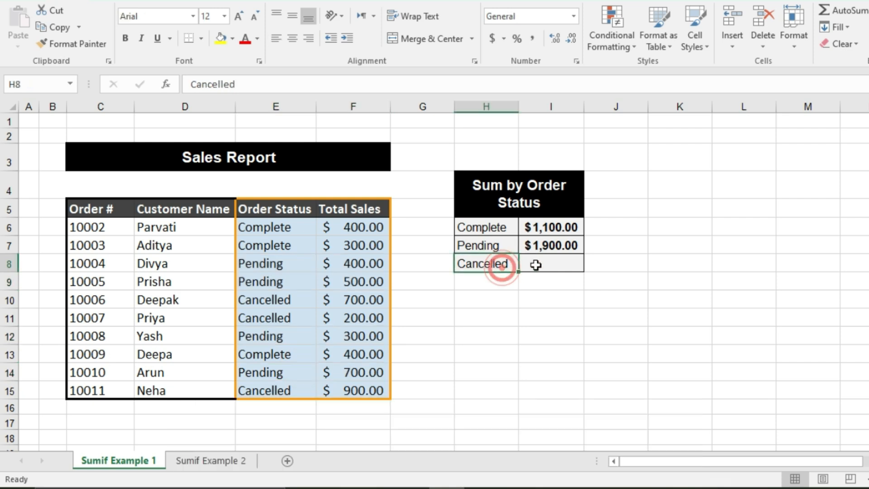
double_click(535, 266)
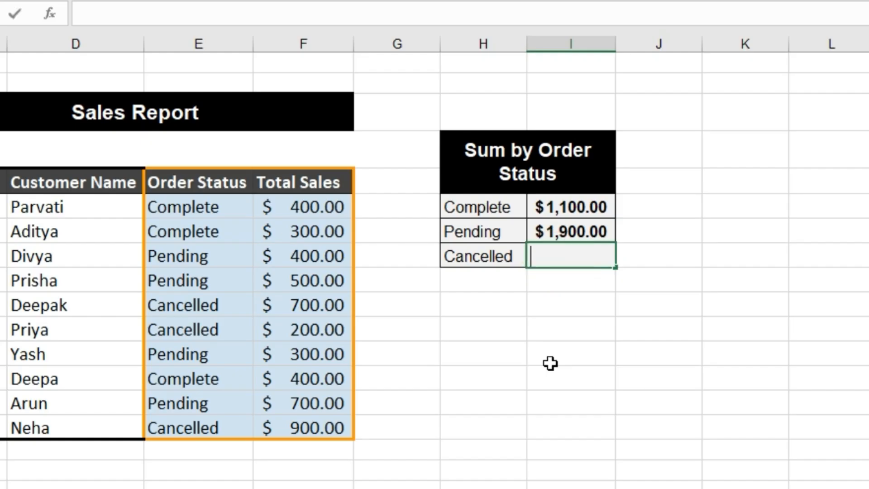
type("=sumif(")
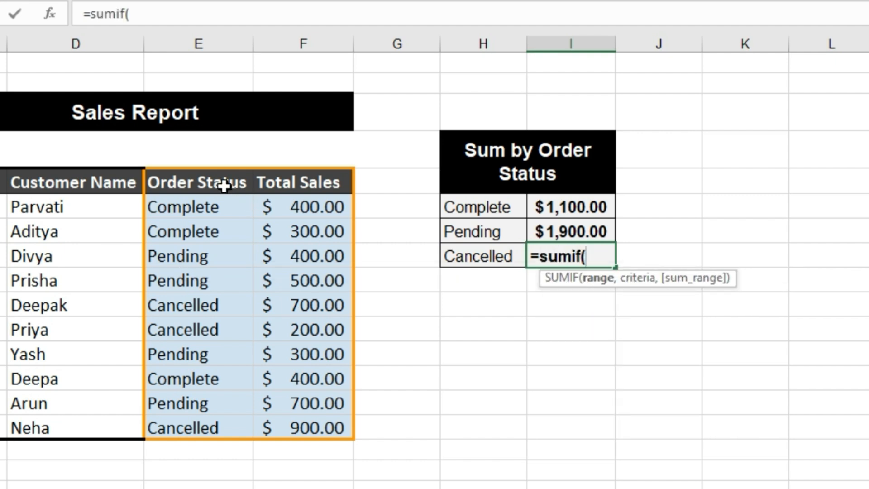
left_click_drag(227, 182, 209, 425)
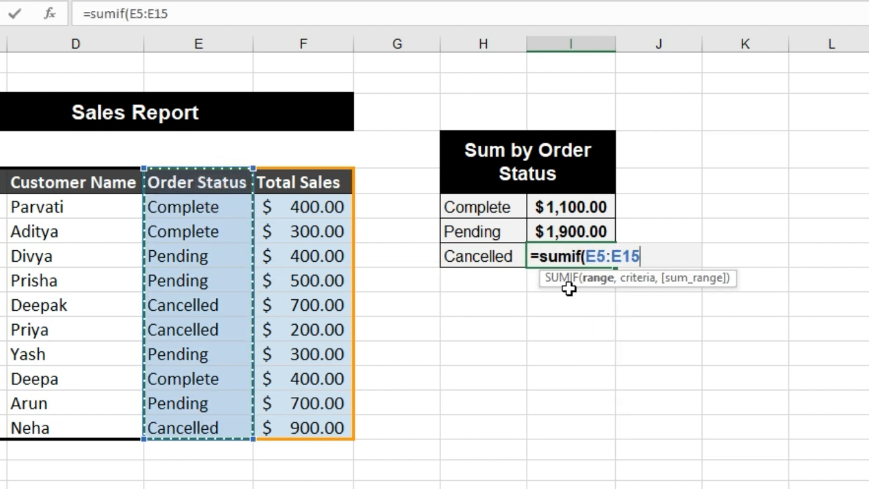
type(",")
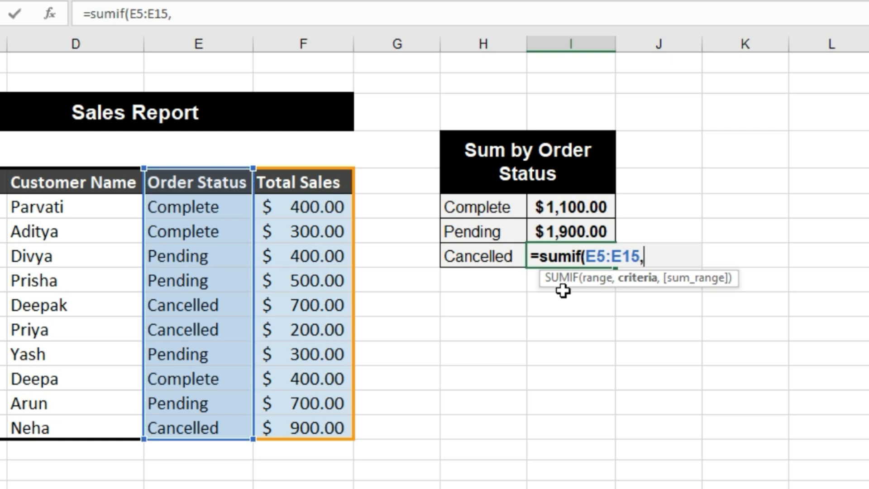
left_click(496, 264)
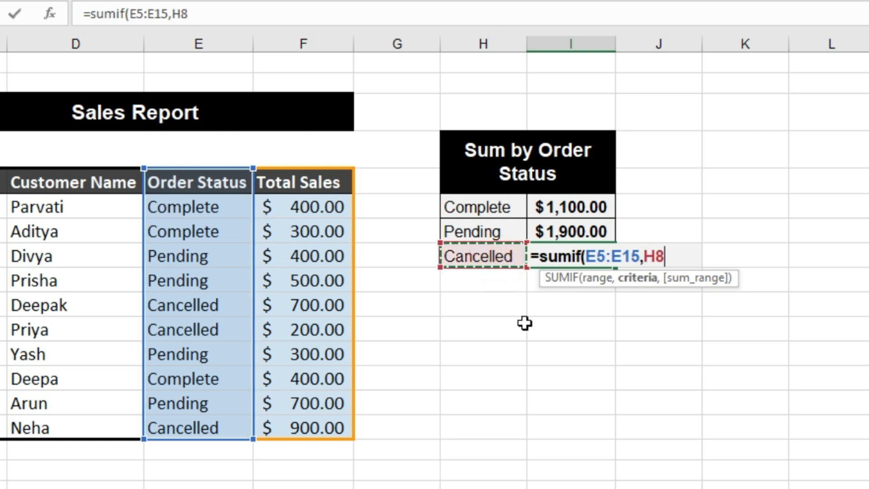
type(",")
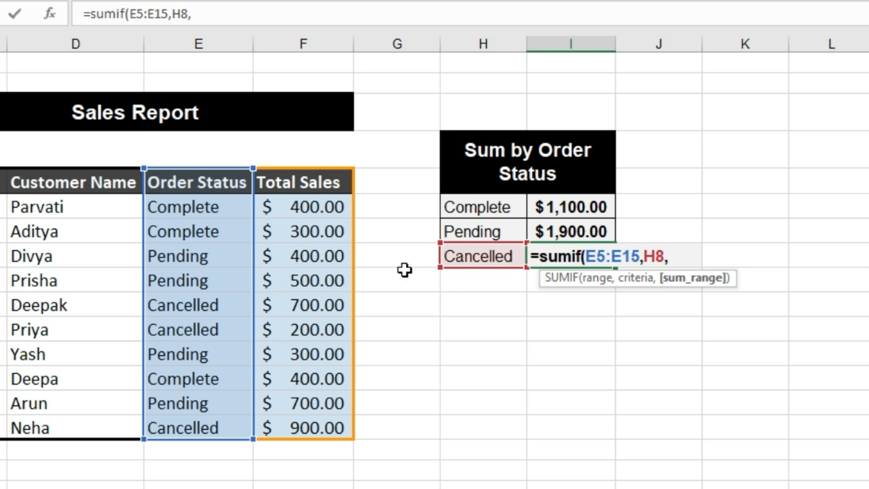
left_click_drag(317, 188, 316, 428)
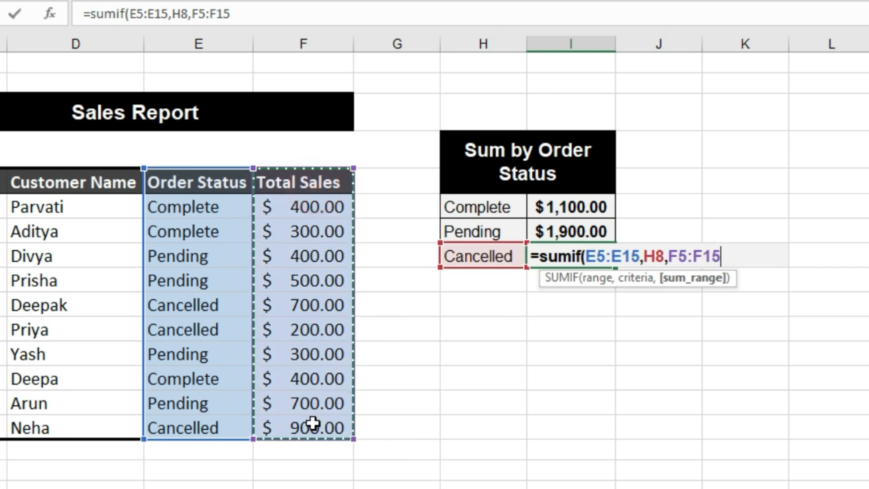
type(")")
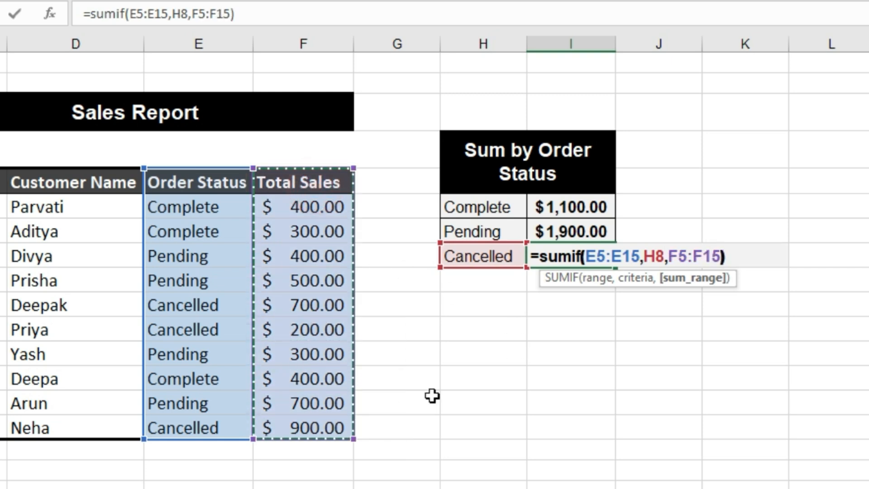
key("Return")
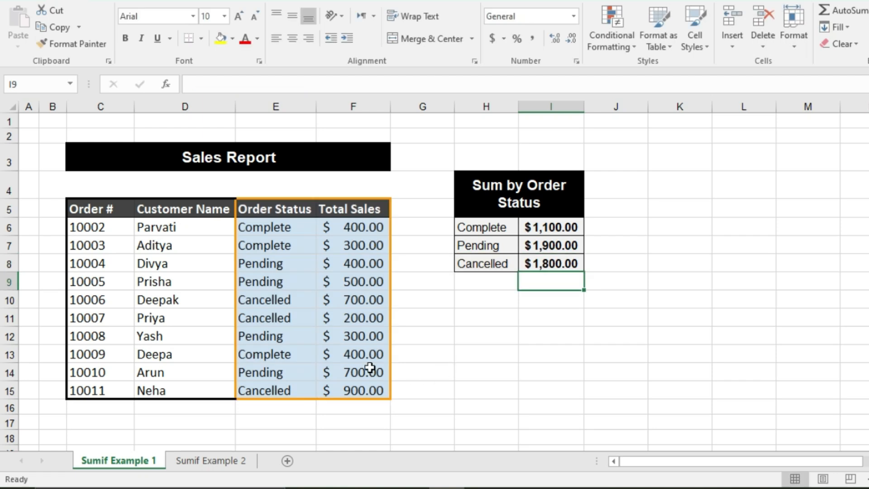
Select the status and sales cells of all Cancelled orders, E10:F11 and E15:F15, to check their sum
left_click_drag(305, 300, 326, 318)
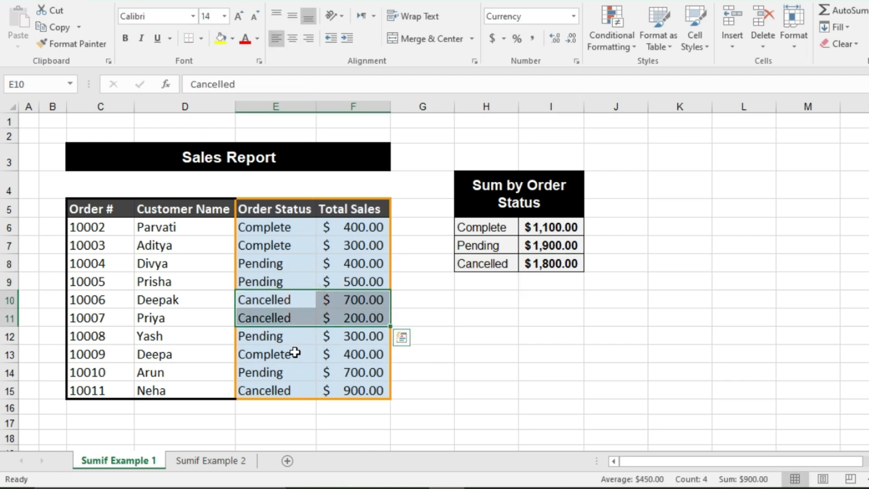
left_click_drag(293, 384, 326, 390)
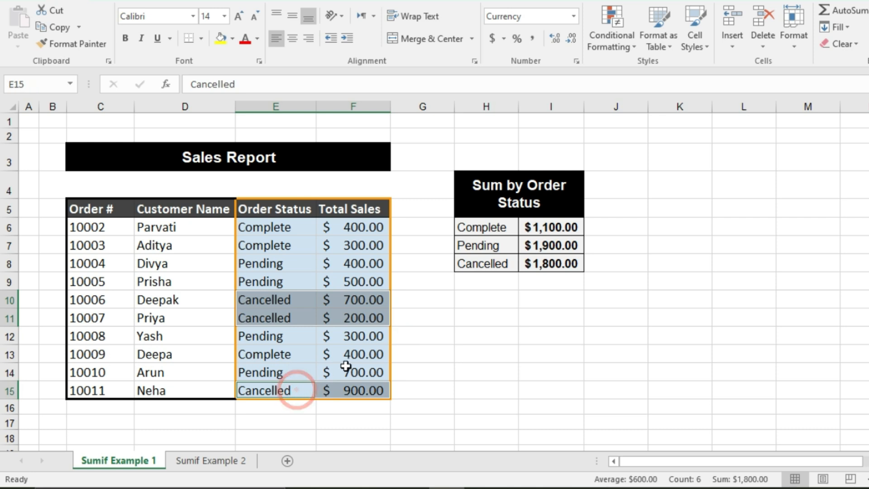
left_click(508, 294)
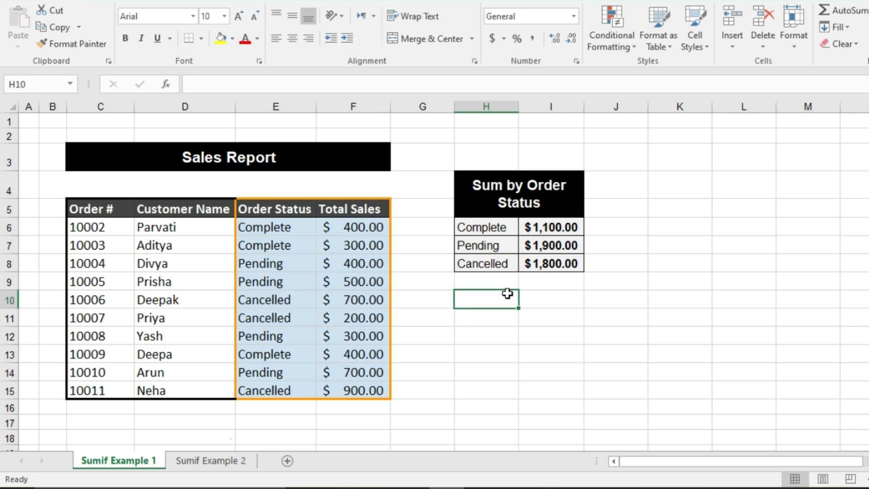
Switch to the Sumif Example 2 sheet and look at the threshold value in cell H6
left_click(222, 460)
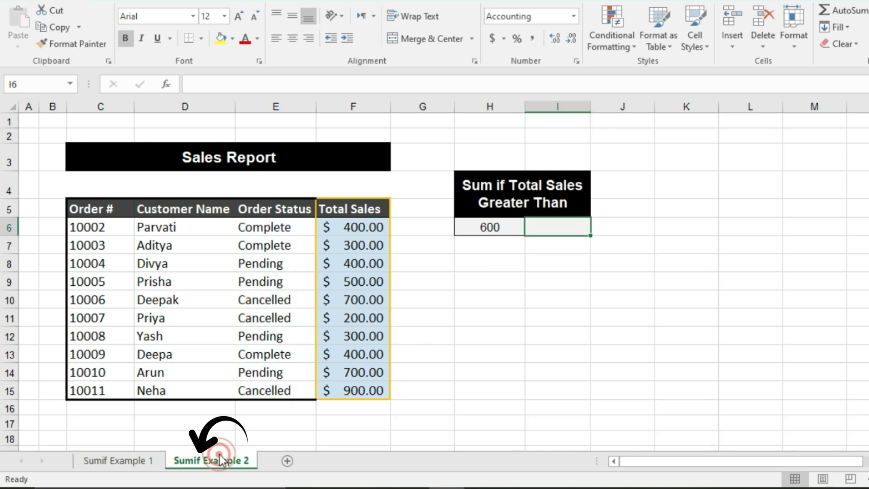
left_click(490, 275)
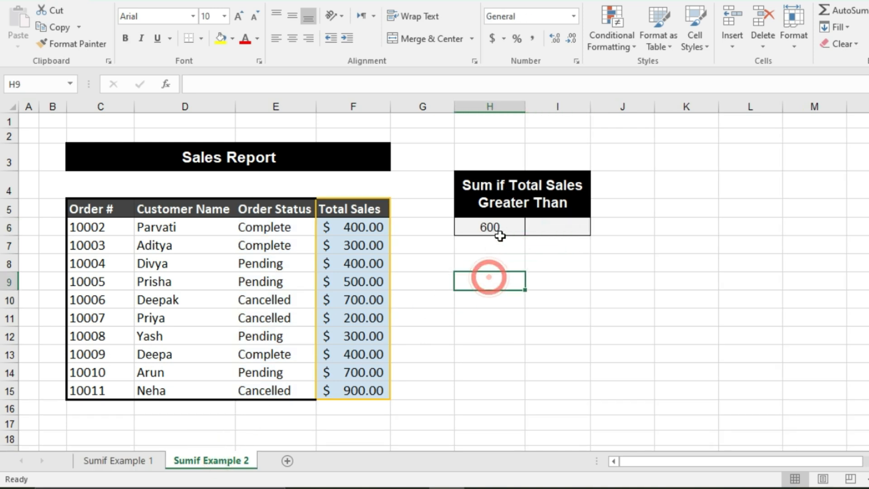
left_click(501, 229)
left_click(475, 261)
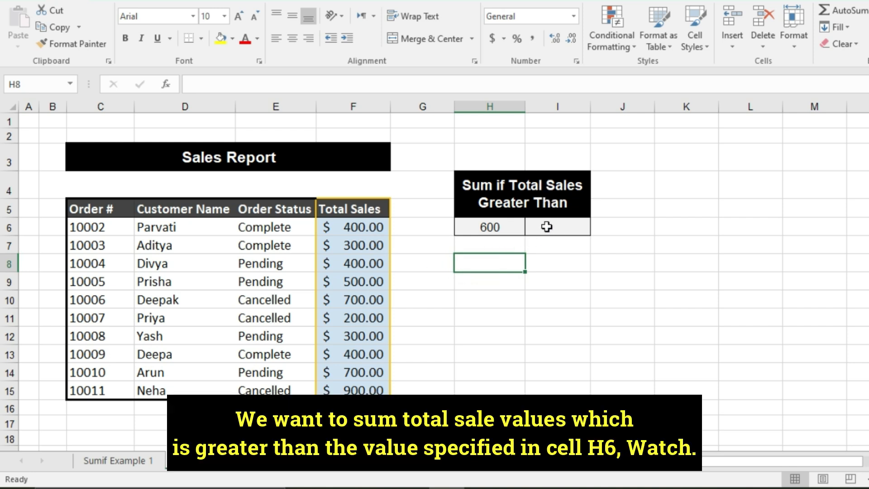
Enter =sumif(F5:F15,">"&H6) in cell I6 to total the sales greater than the value in H6
left_click(547, 227)
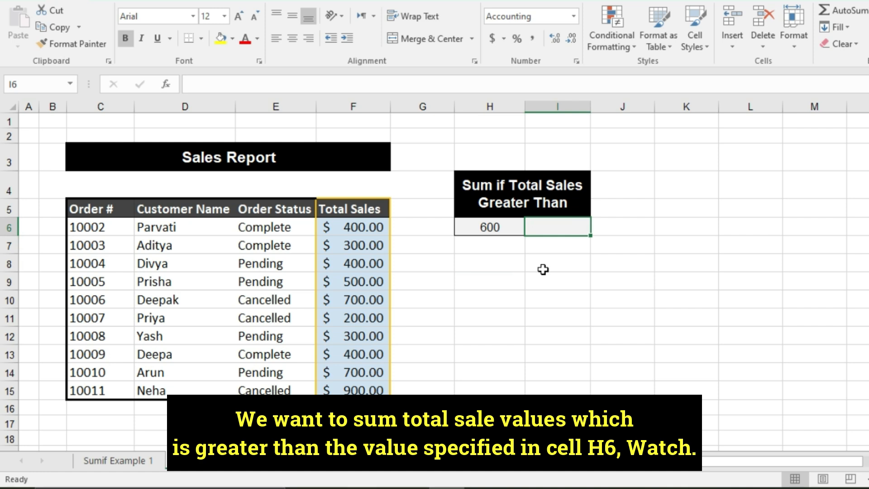
type("=sum")
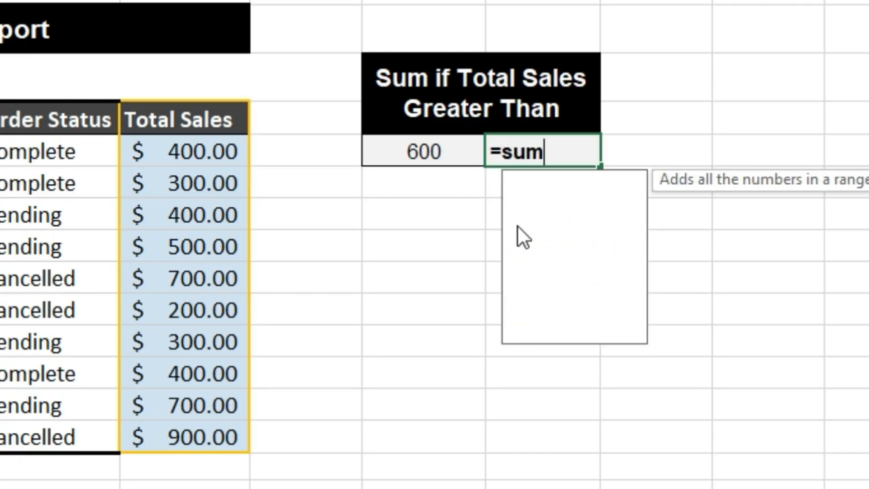
type("if(")
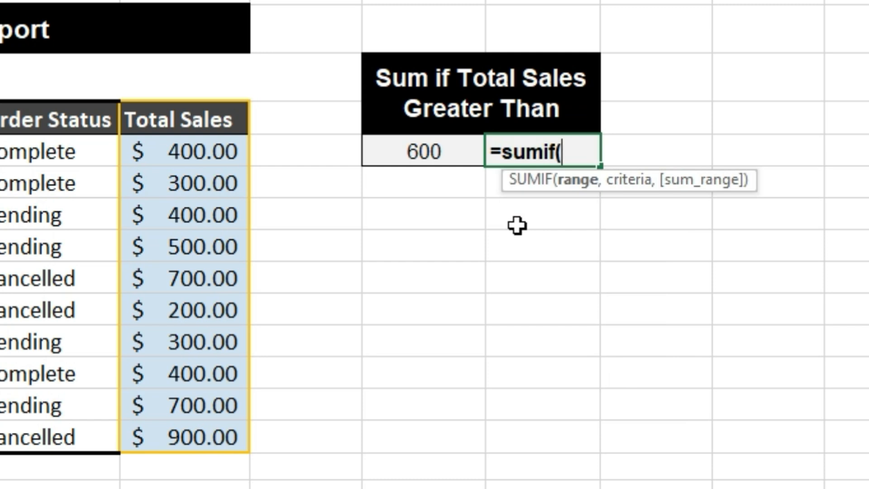
left_click_drag(199, 120, 200, 437)
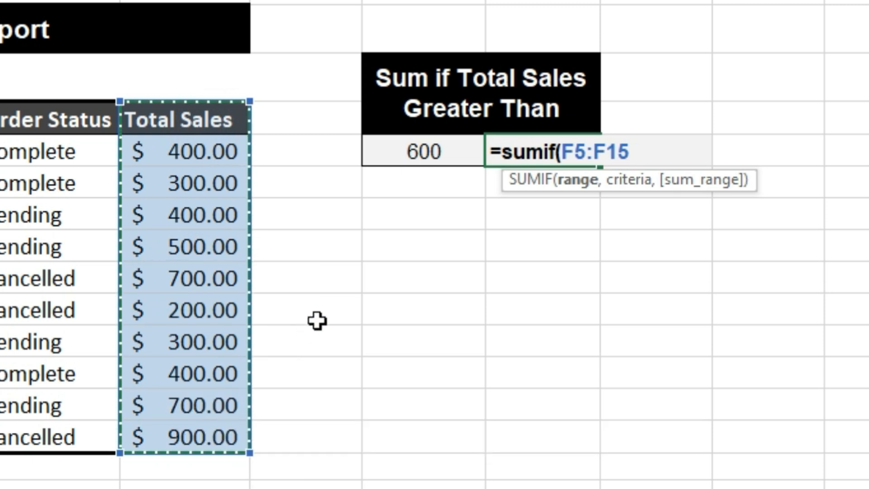
type(",\">")
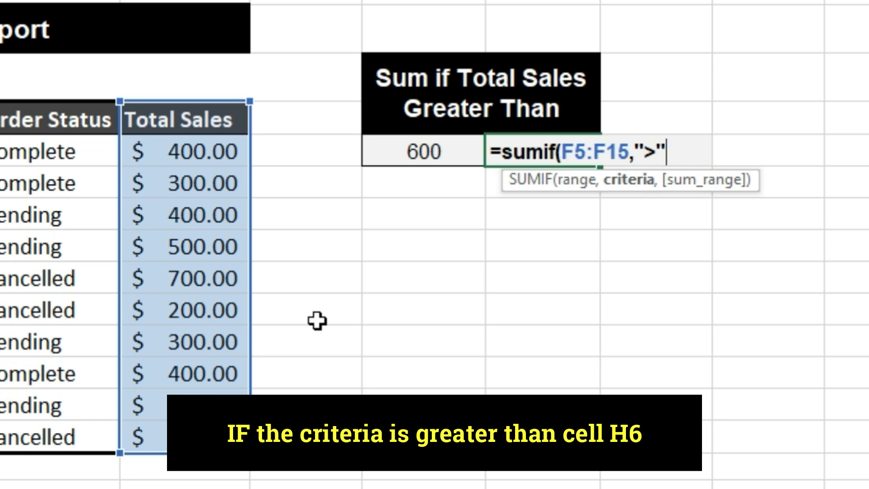
type("&")
left_click(419, 160)
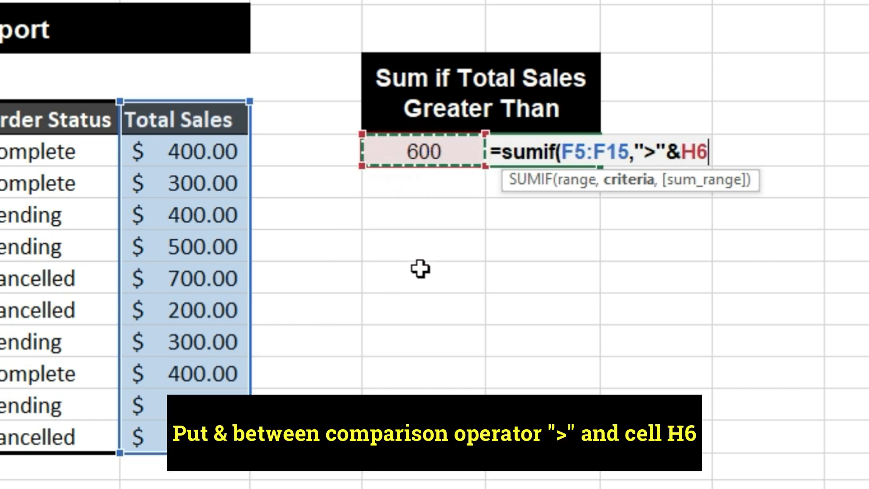
type(")")
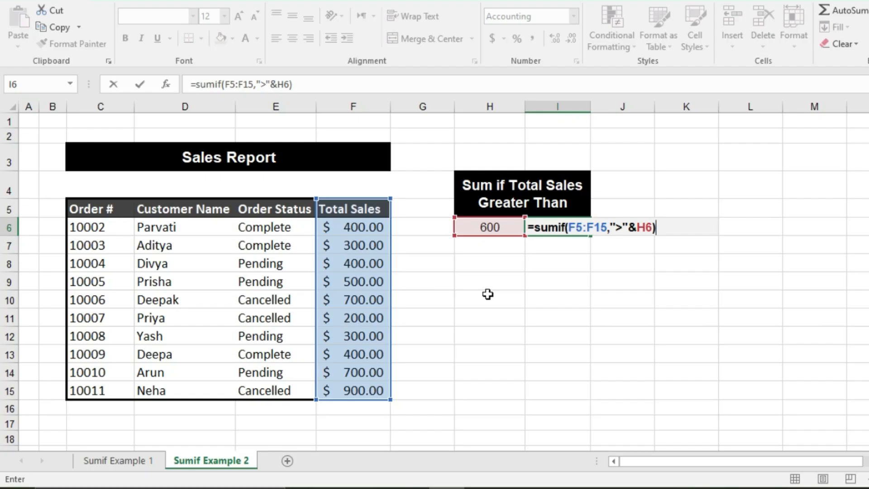
key("Return")
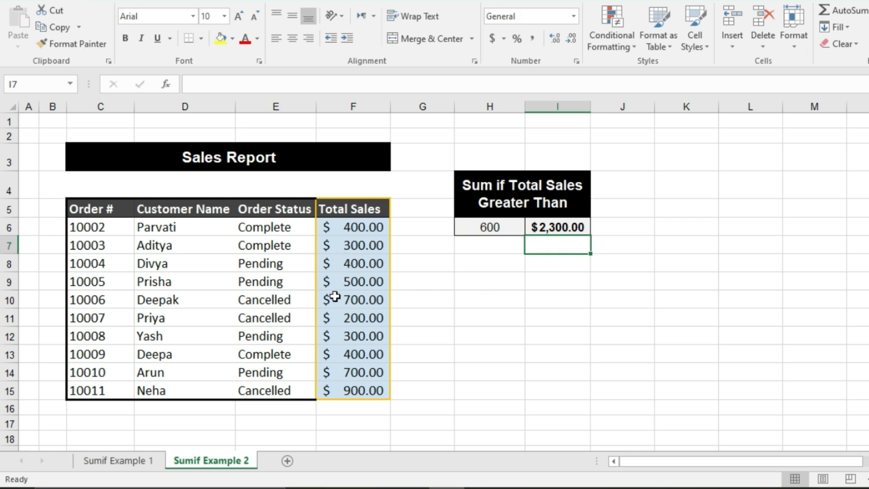
Select the status and sales cells of the orders above 600, in rows 10, 14 and 15, to check their sum
left_click_drag(309, 301, 338, 301)
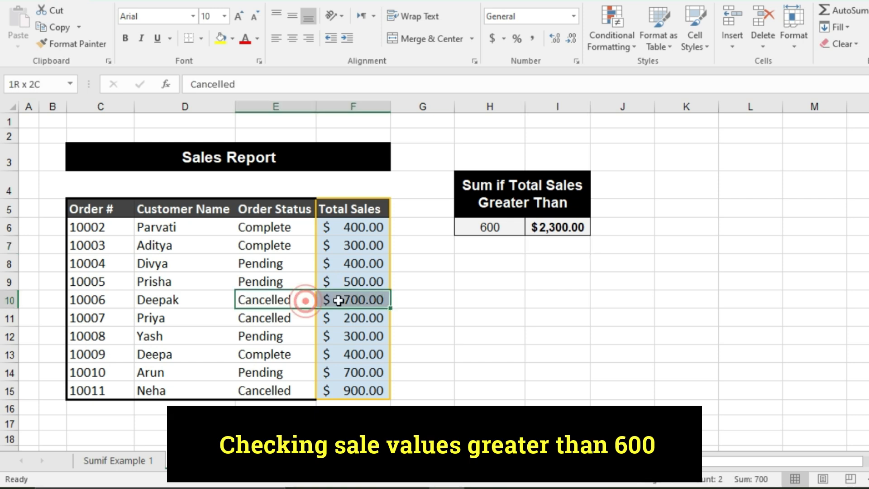
left_click(299, 372, "ctrl")
left_click_drag(305, 389, 334, 384)
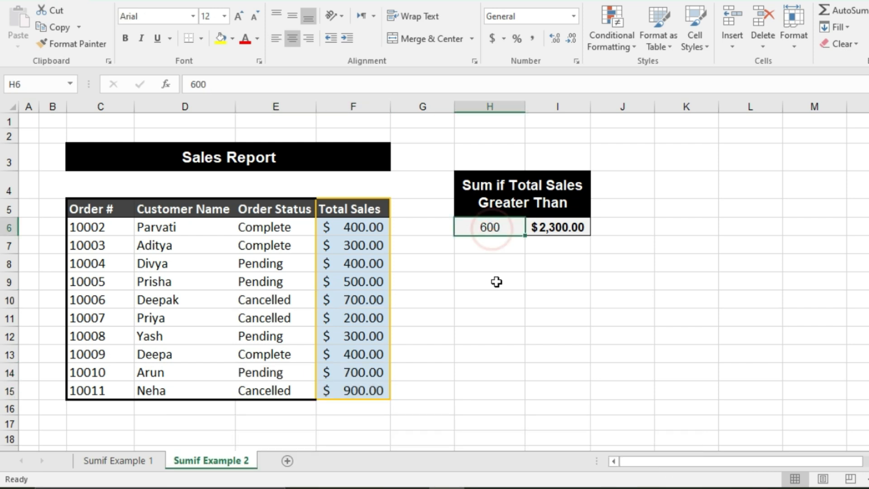
Set the threshold in cell H6 to 800 and select E15:F15 to check the recalculated total
type("800")
key("Return")
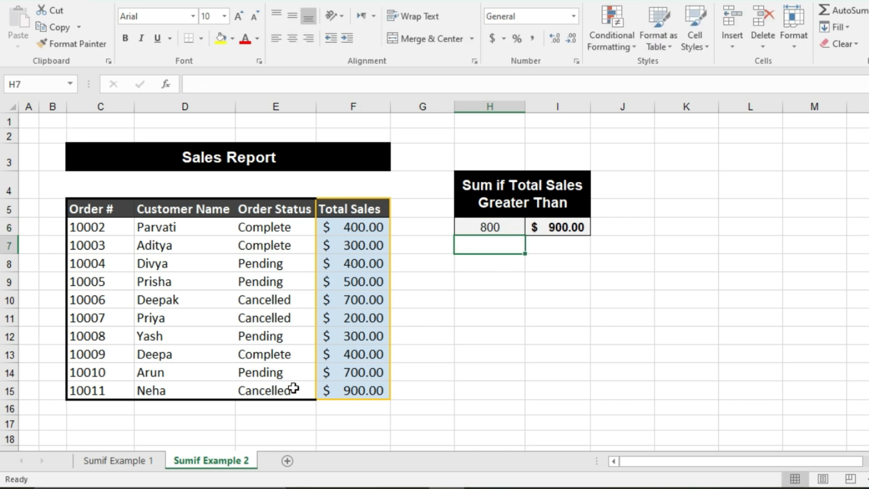
left_click(342, 391)
left_click_drag(312, 392, 335, 389)
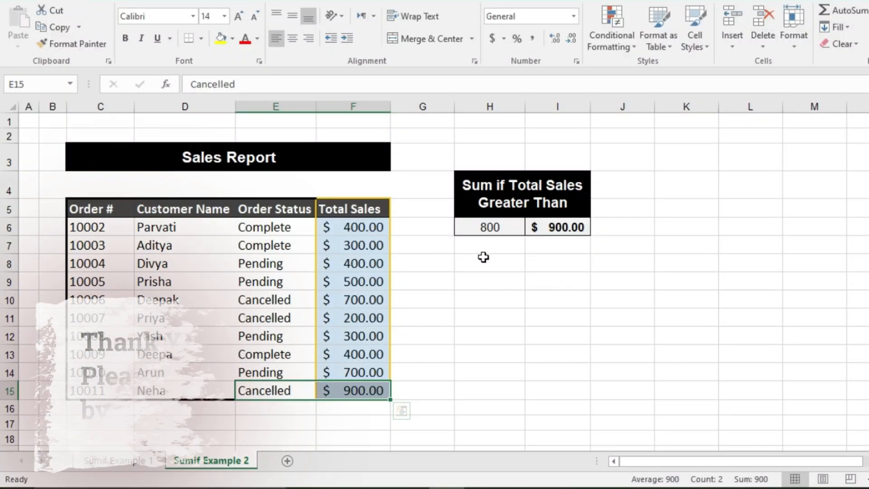
Set the threshold in cell H6 to 500
left_click(497, 228)
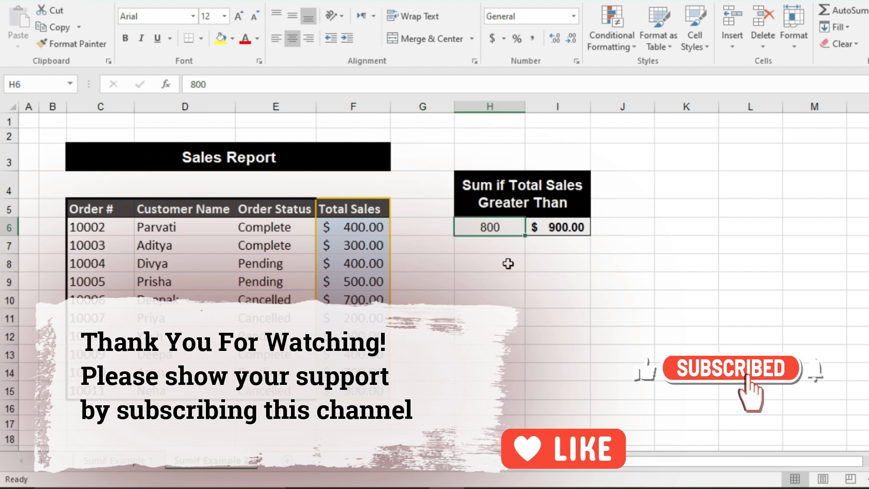
type("500")
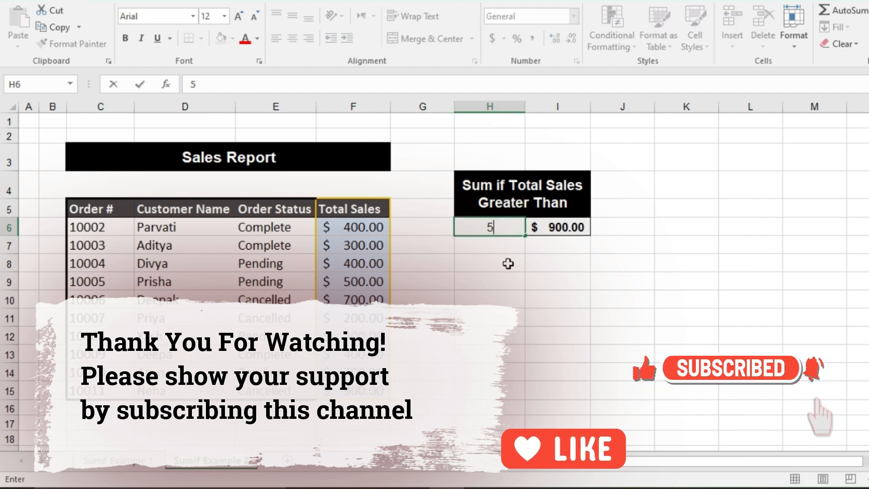